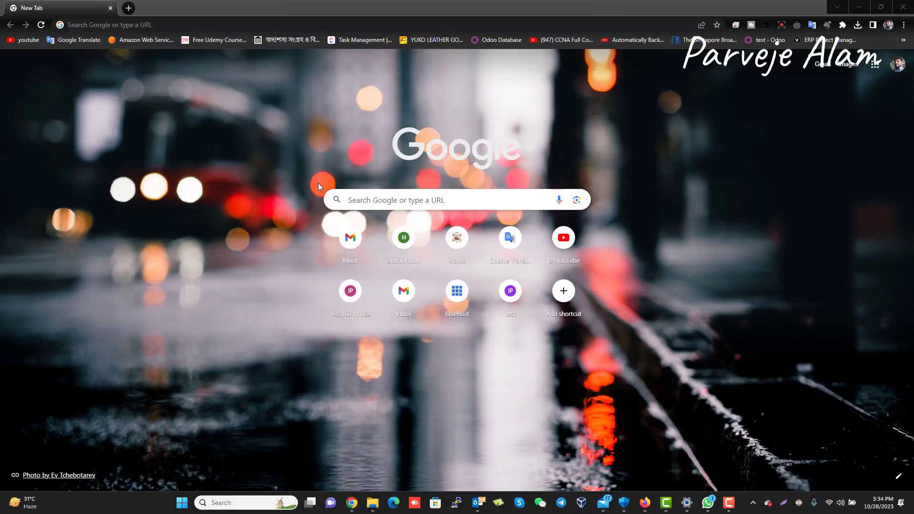
Search for "tonmino", visit tonmind.com, and go to the support download center's software page
click(215, 24)
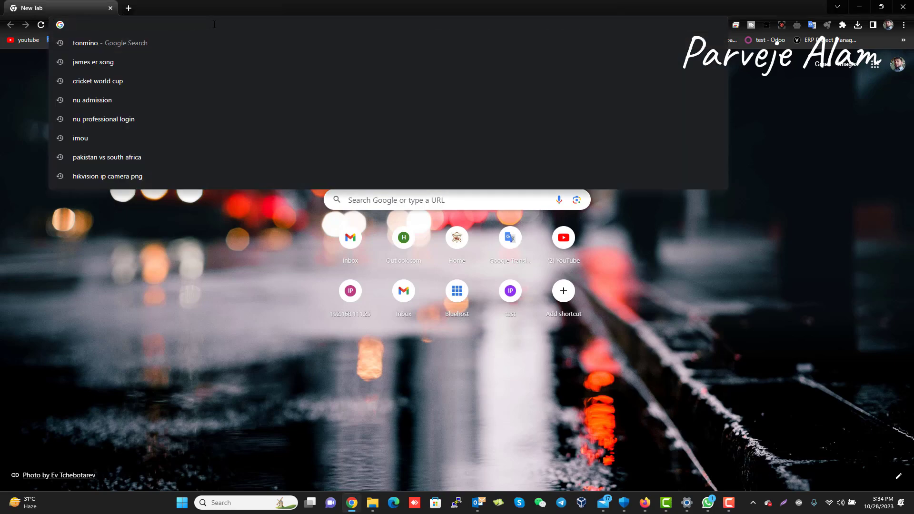
click(161, 40)
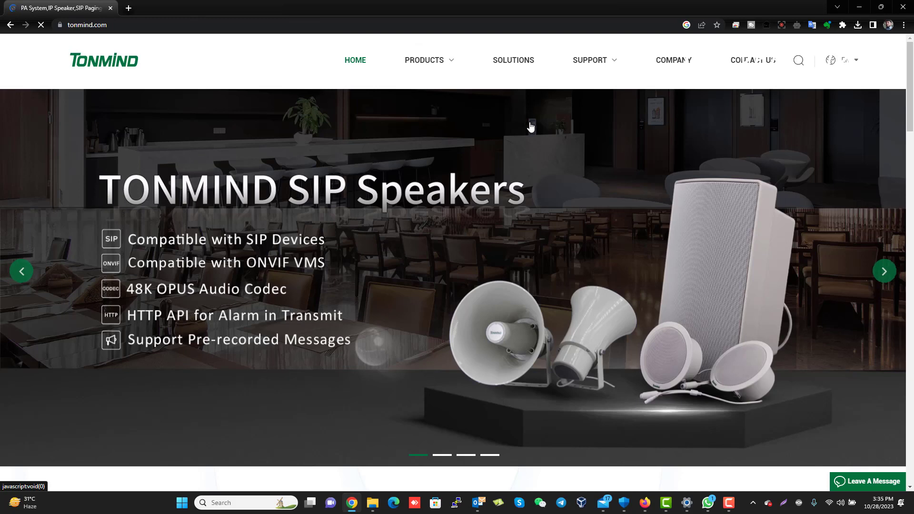
mouse_move(606, 61)
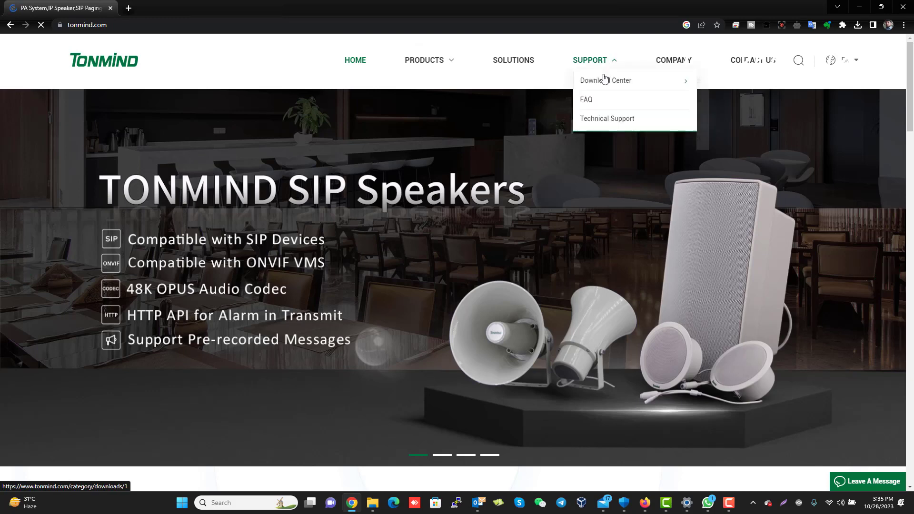
mouse_move(605, 84)
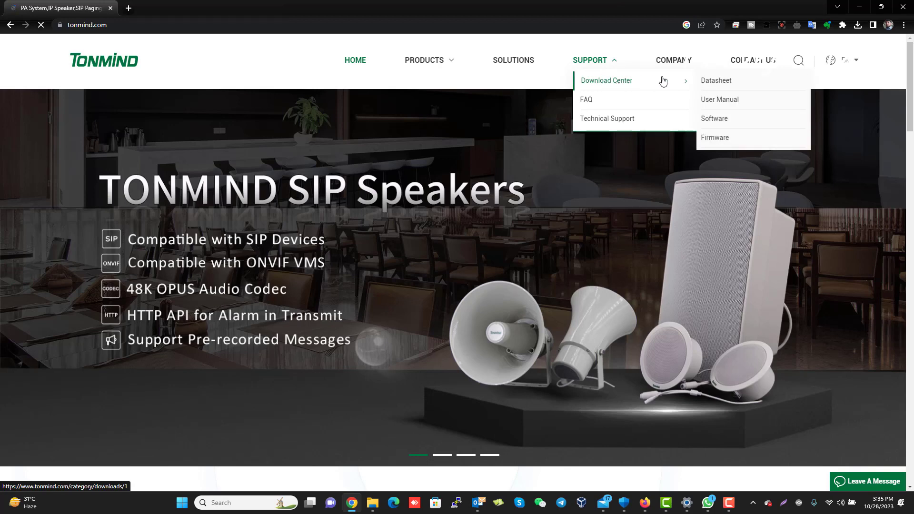
click(714, 120)
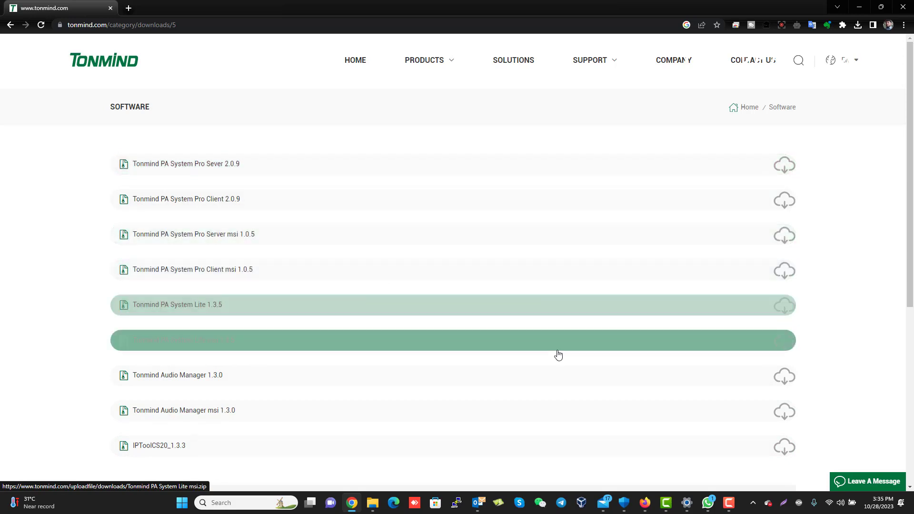
Download Tonmind PA System Lite 1.3.5 and IPToolCS20_1.3.3, and show the downloaded IPToolCS20 archive in its folder
click(785, 311)
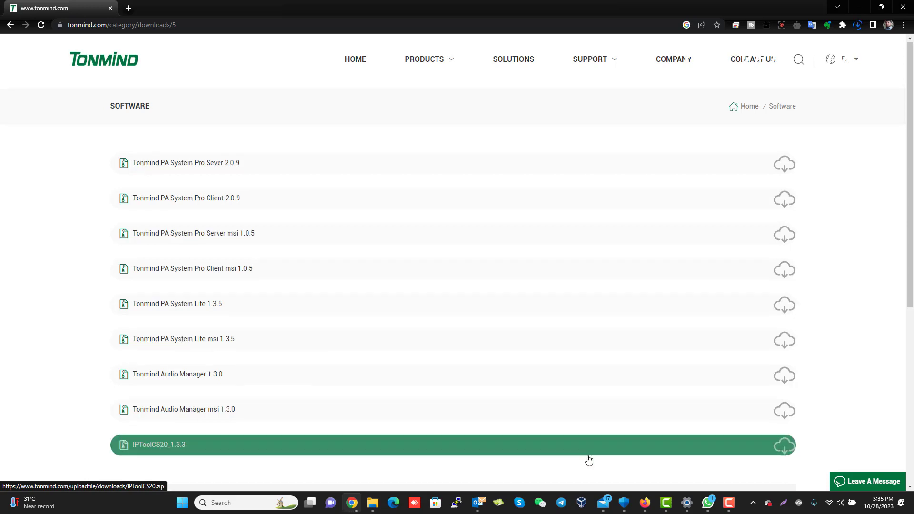
click(784, 454)
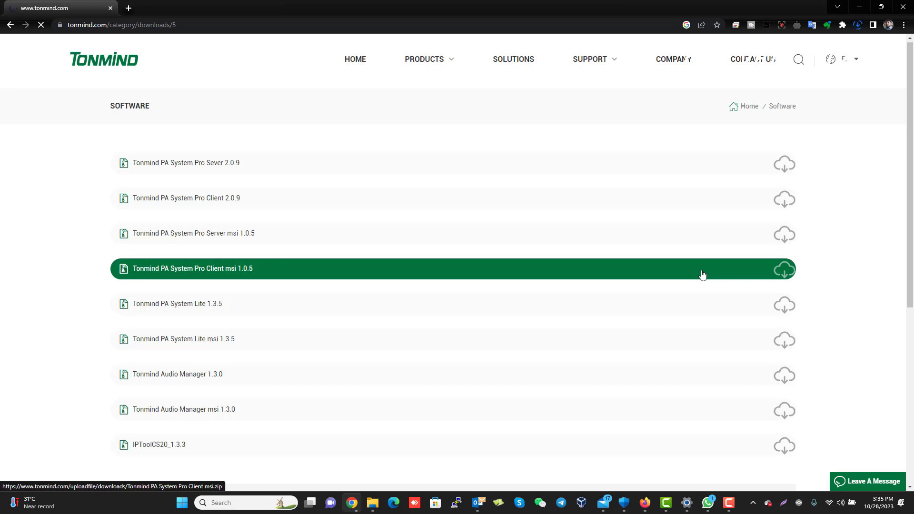
click(858, 26)
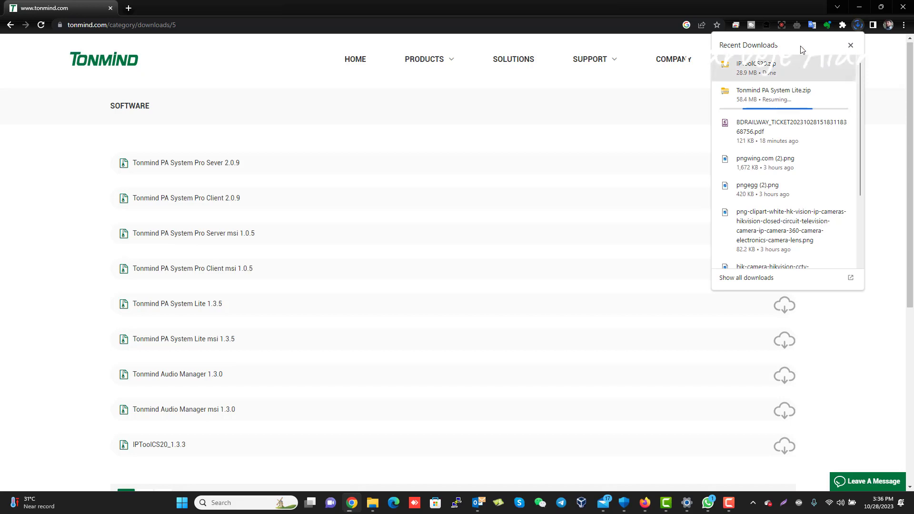
click(828, 64)
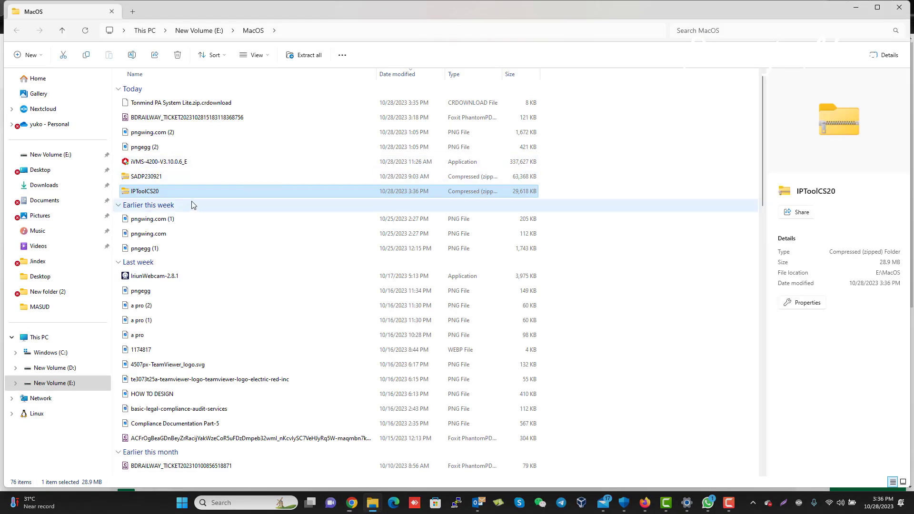
Extract the IPToolCS20 archive with WinRAR into its own IPToolCS20 folder
right_click(144, 192)
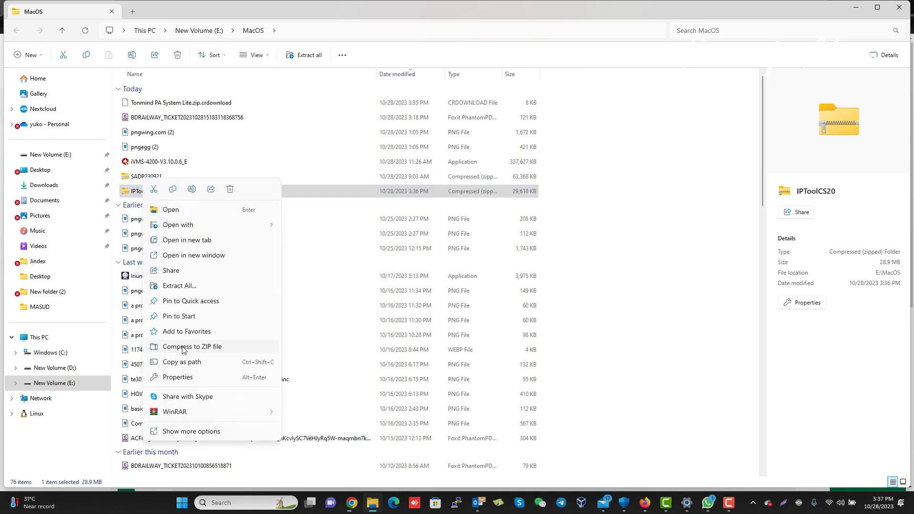
mouse_move(251, 415)
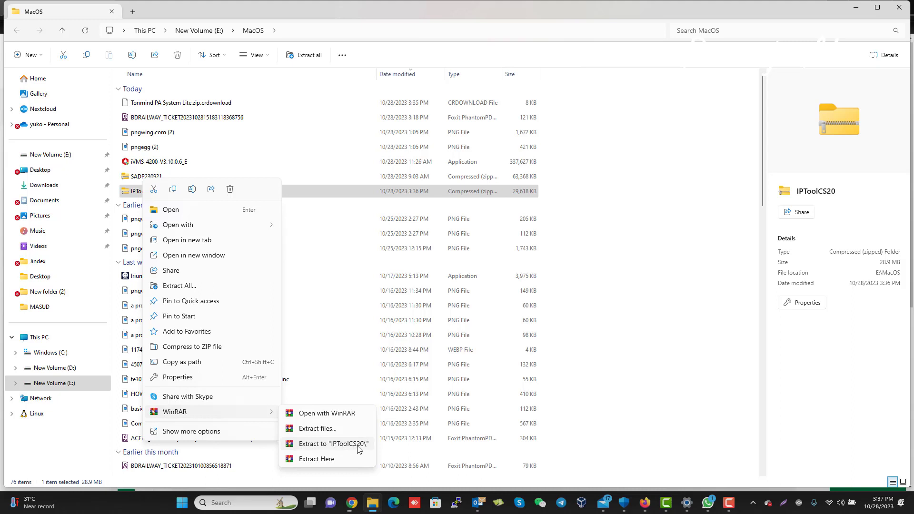
click(333, 444)
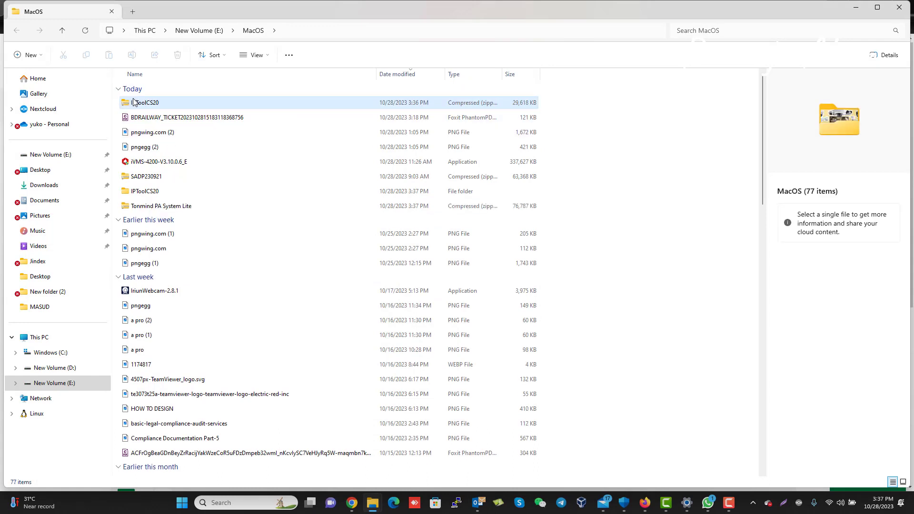
Find the IPToolCS20 application inside the nested extracted IPToolCS20 folder and launch it
double_click(154, 193)
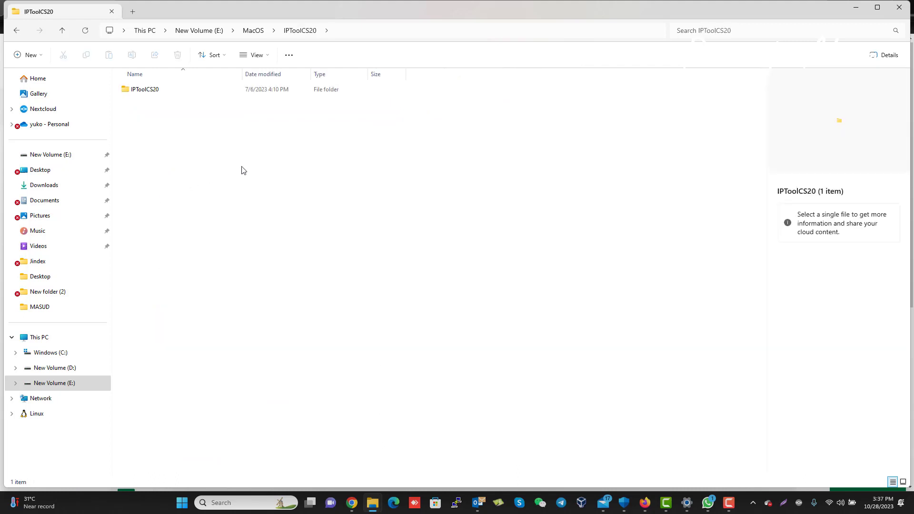
double_click(160, 94)
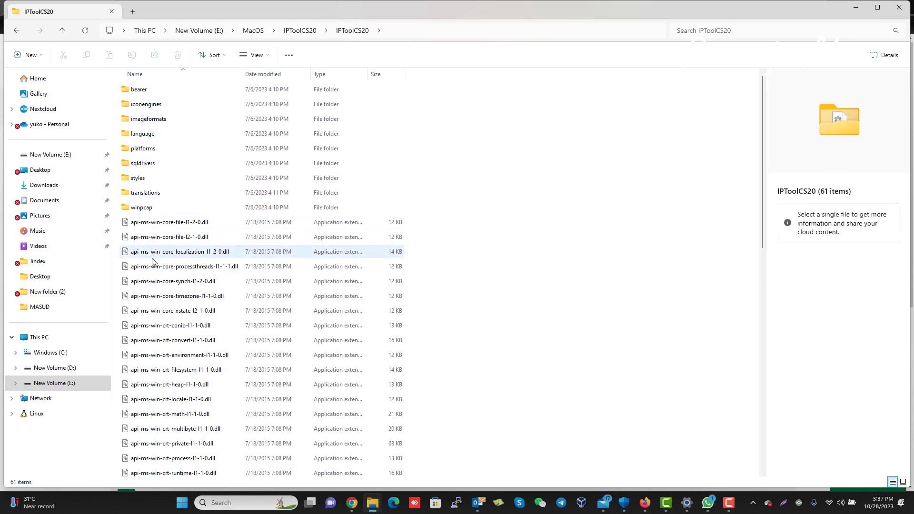
scroll(152, 260, down, 8)
scroll(153, 265, down, 3)
scroll(153, 265, up, 11)
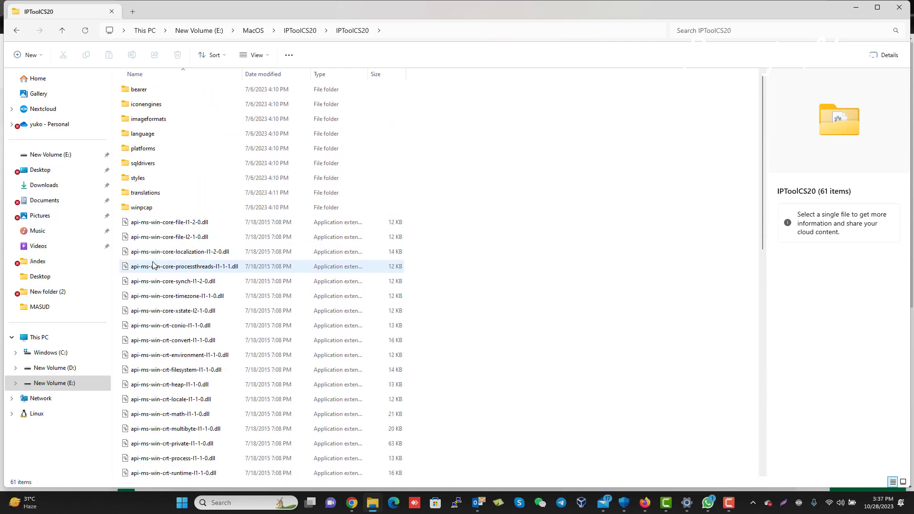
scroll(154, 265, down, 8)
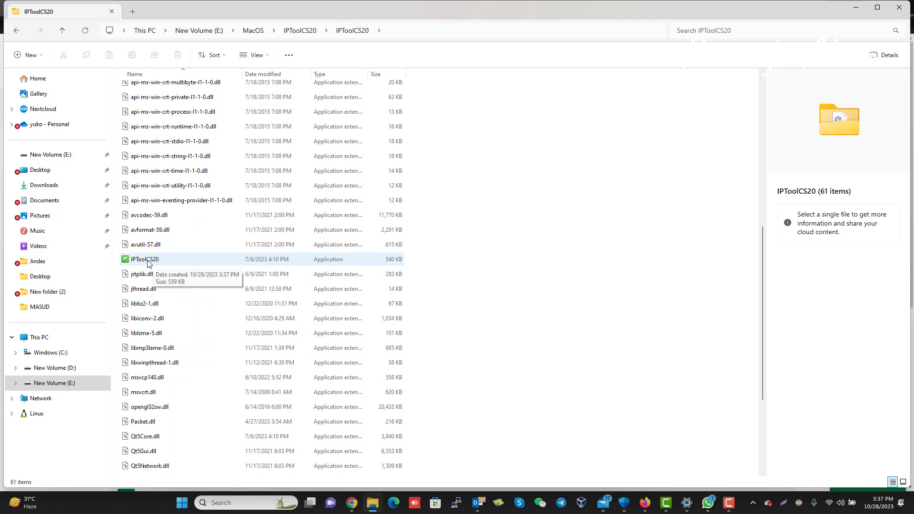
click(148, 261)
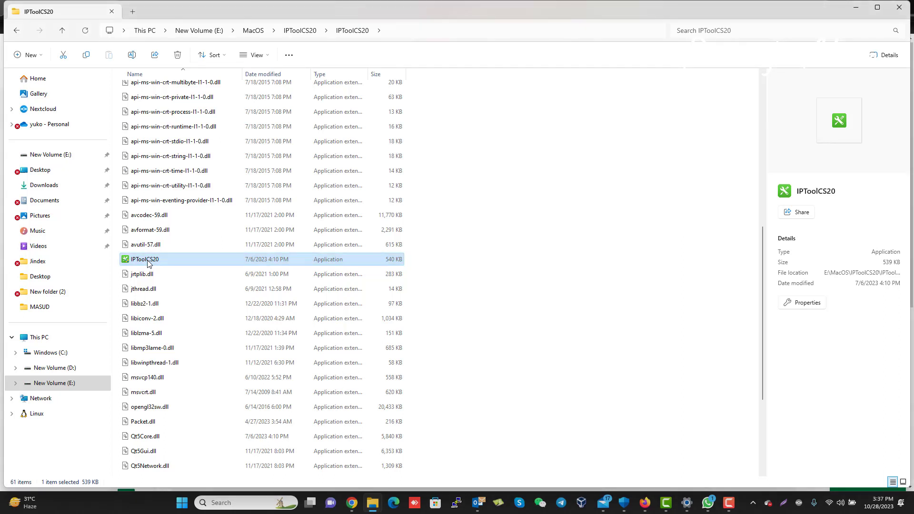
double_click(148, 261)
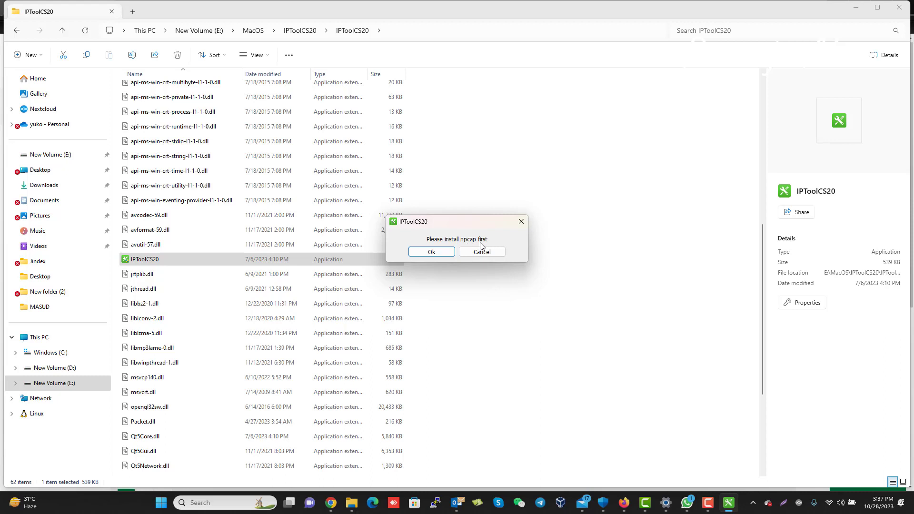
Install Npcap 1.75 in WinPcap API-compatible mode, allowing the running IPToolCS20 program to be terminated, and finish the setup
click(432, 252)
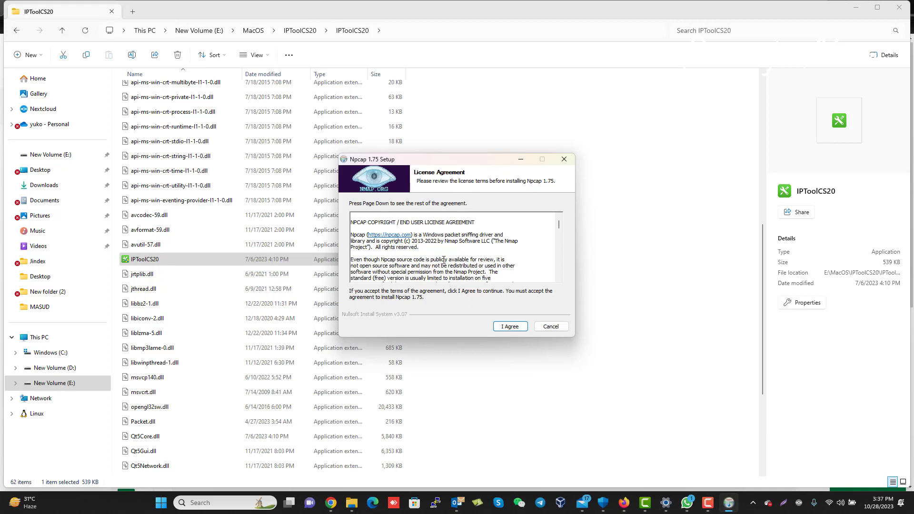
click(511, 327)
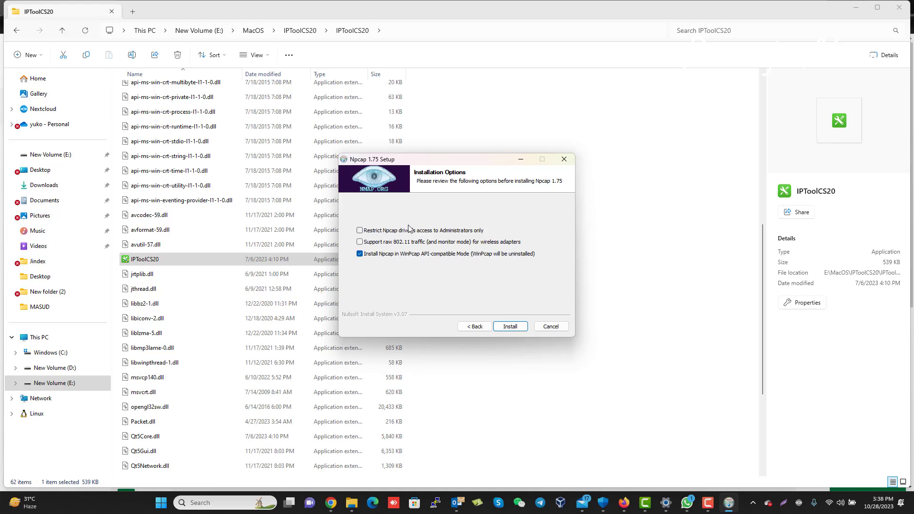
click(510, 328)
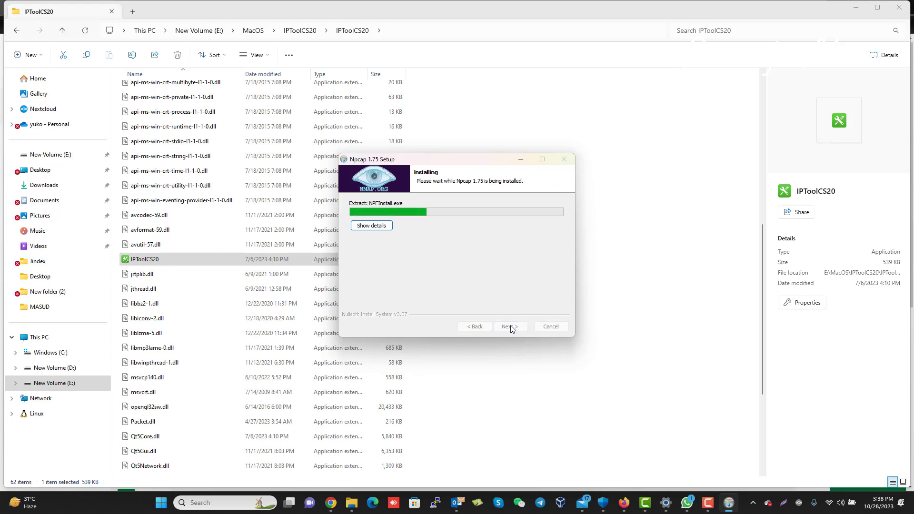
click(372, 226)
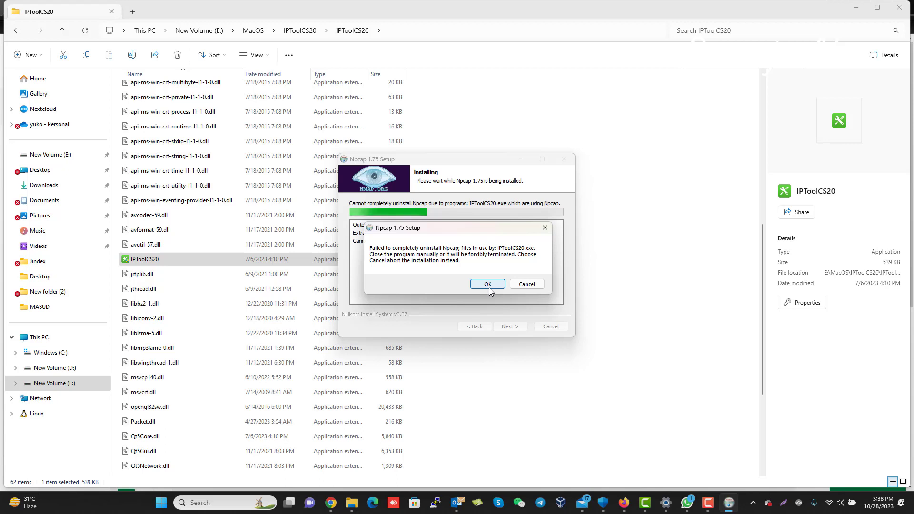
click(490, 287)
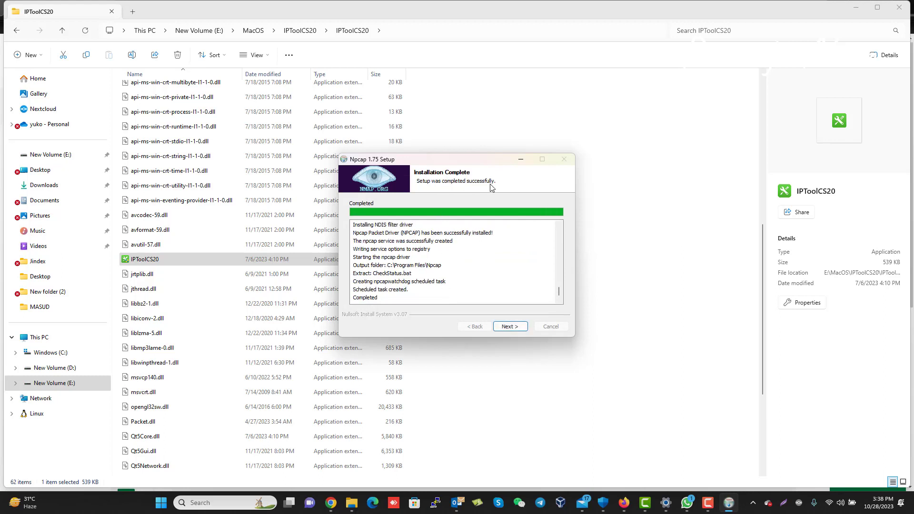
click(509, 326)
click(518, 327)
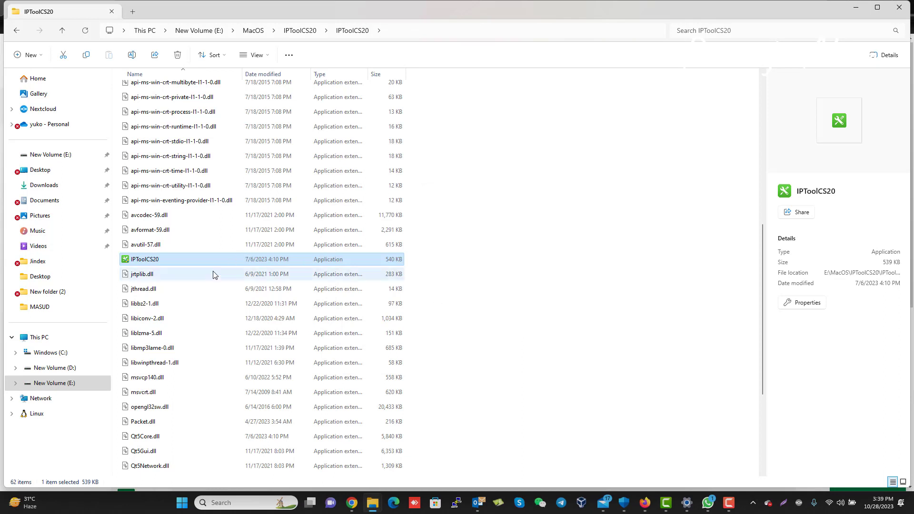
Relaunch the IPToolCS20 application and run a device search on its default network
double_click(143, 263)
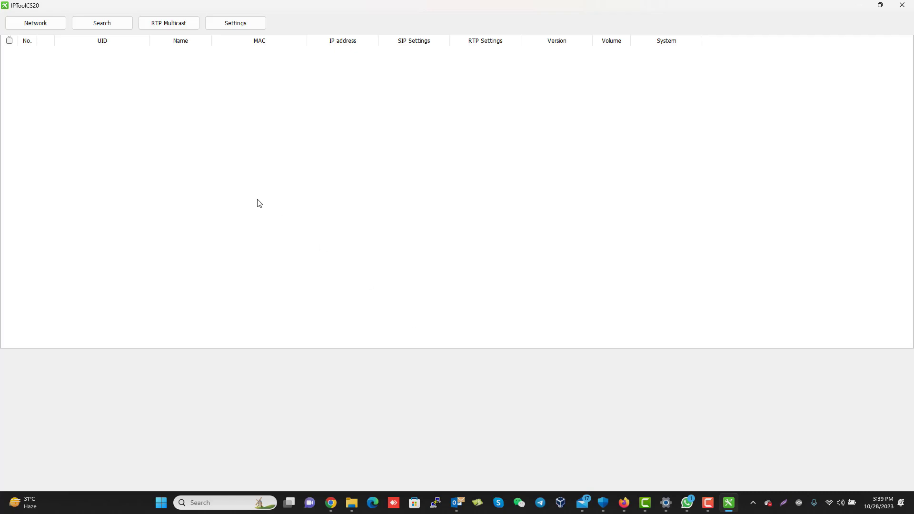
click(107, 26)
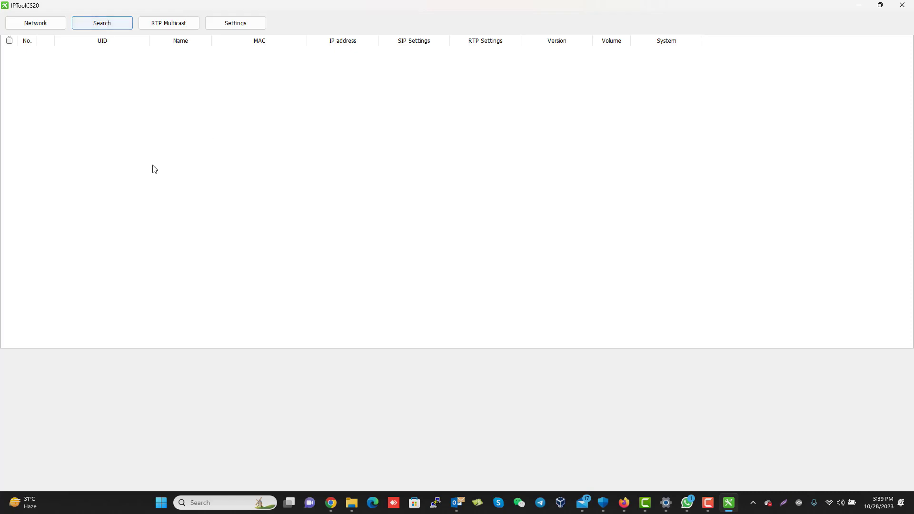
Select the TP-LINK Gigabit Ethernet USB Adapter 192.168.111.33 as the network and search for devices
click(35, 24)
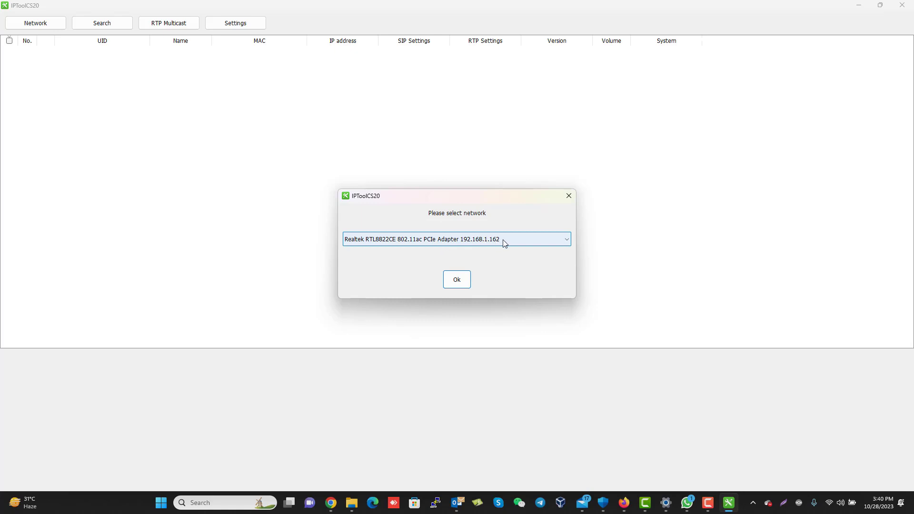
click(475, 242)
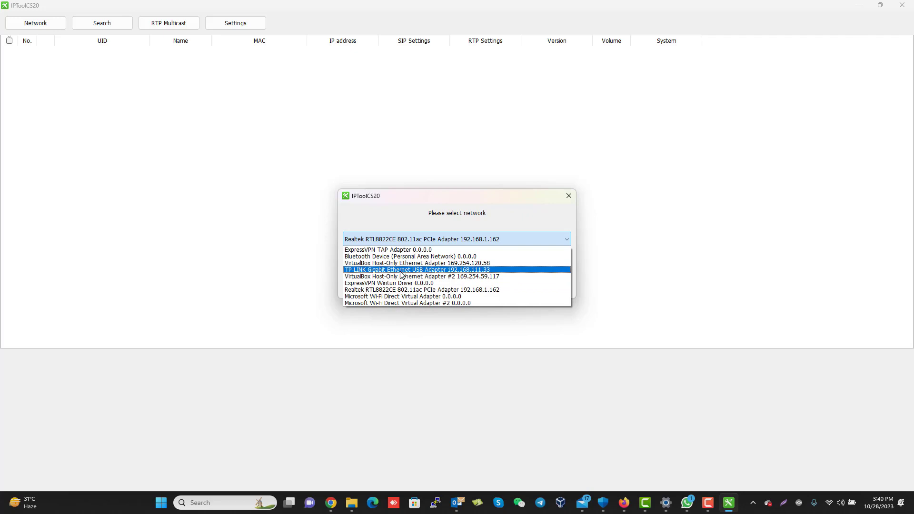
click(437, 274)
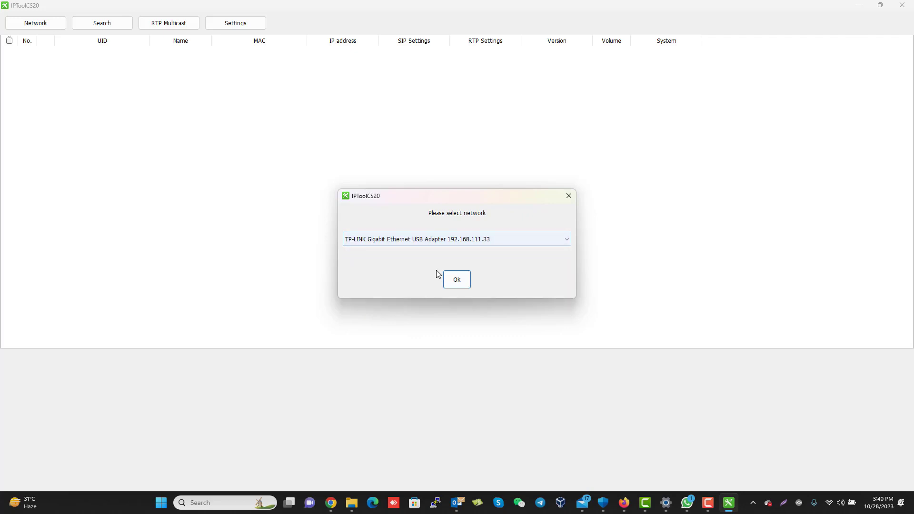
click(458, 280)
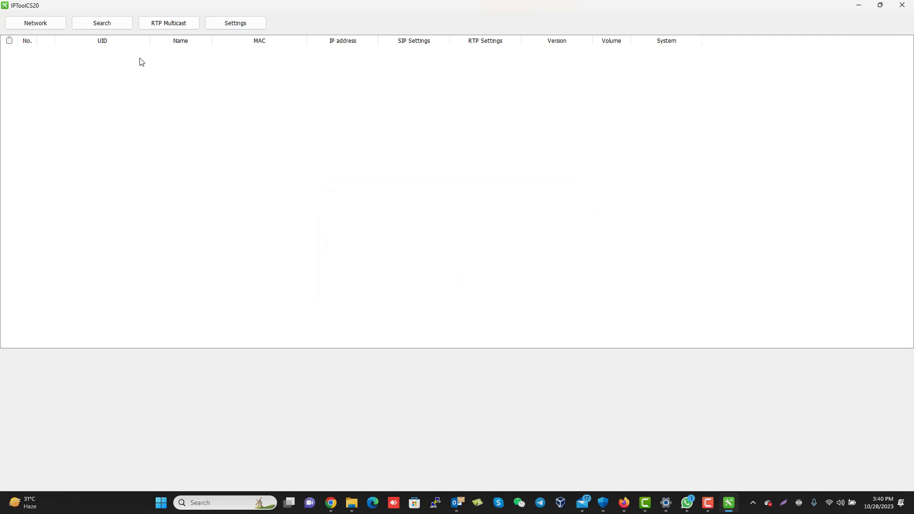
click(118, 23)
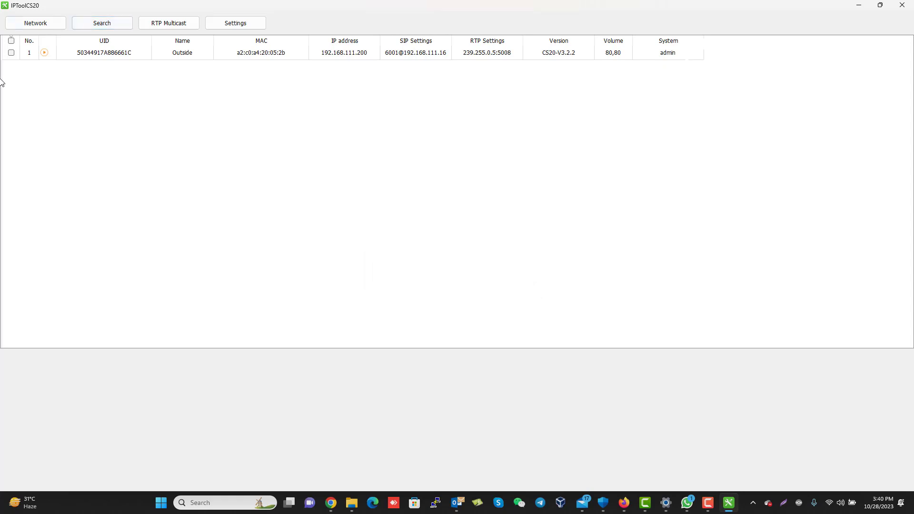
Open the Outside device's IP address settings and review its IP mode, address, gateway, netmask and DNS
click(45, 53)
click(11, 53)
click(12, 53)
click(356, 57)
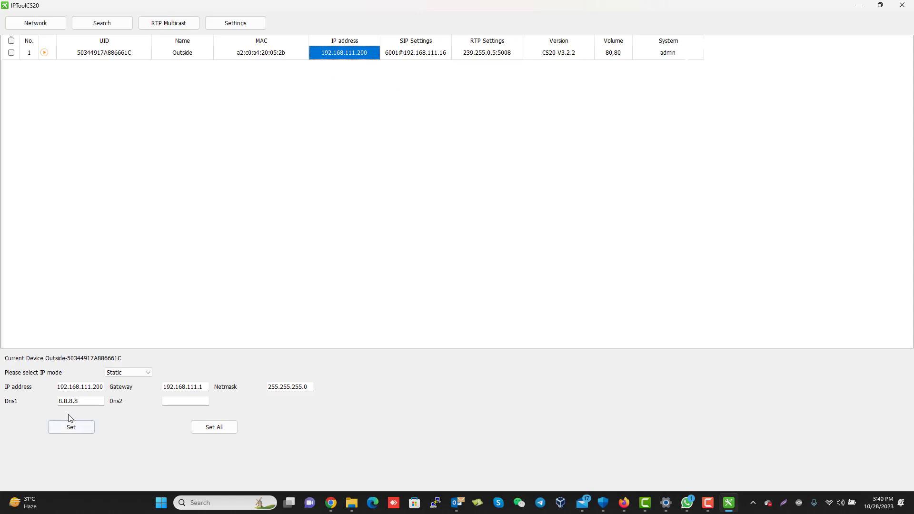
drag(59, 388, 106, 388)
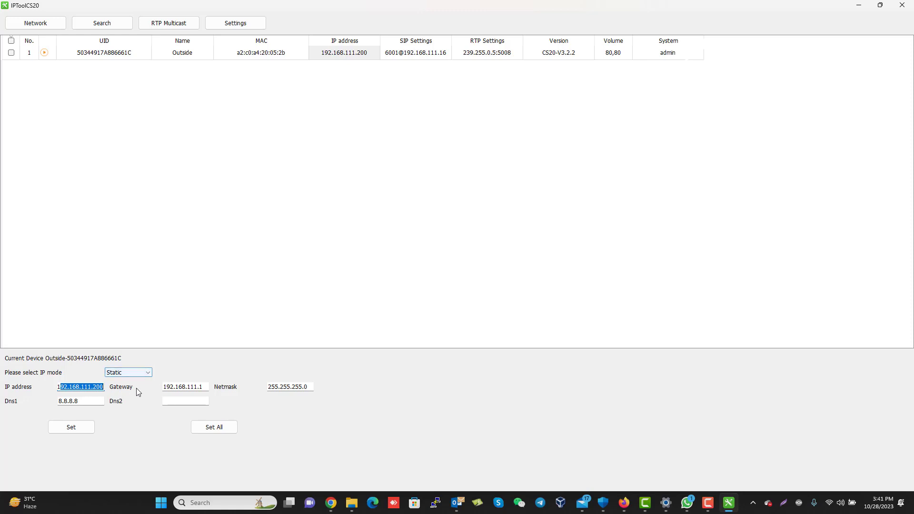
click(279, 324)
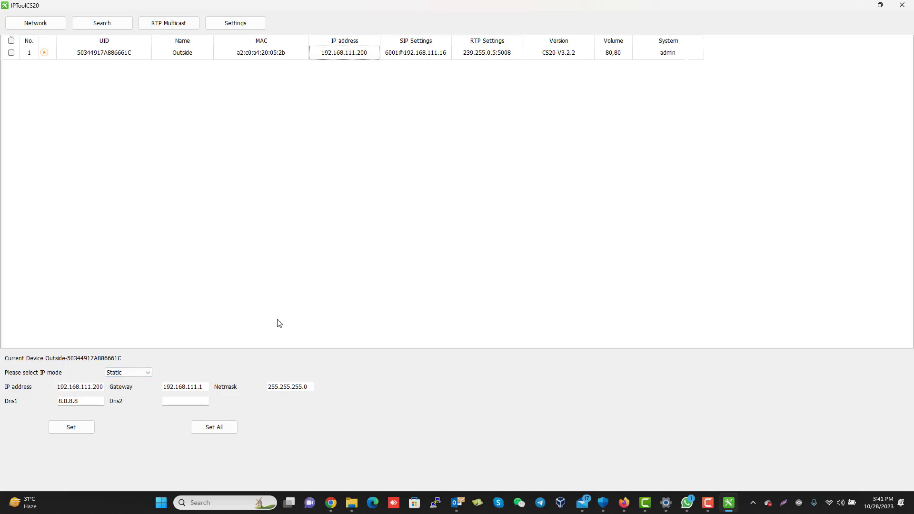
Review the Outside device's SIP account settings and its list of RTP multicast addresses
click(421, 53)
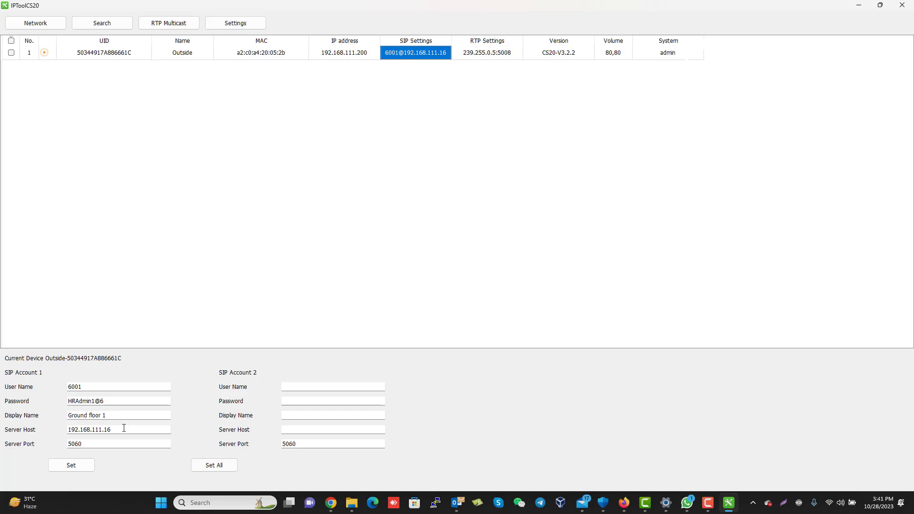
click(497, 53)
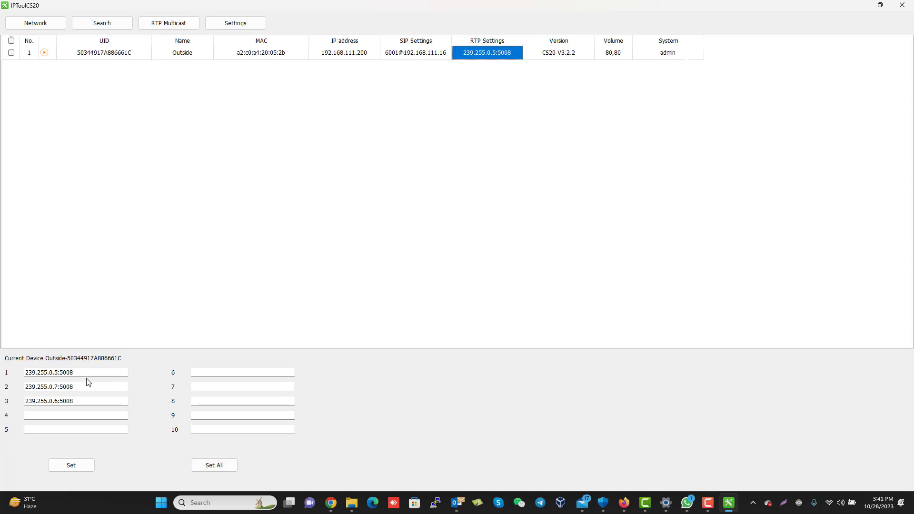
drag(26, 372, 75, 372)
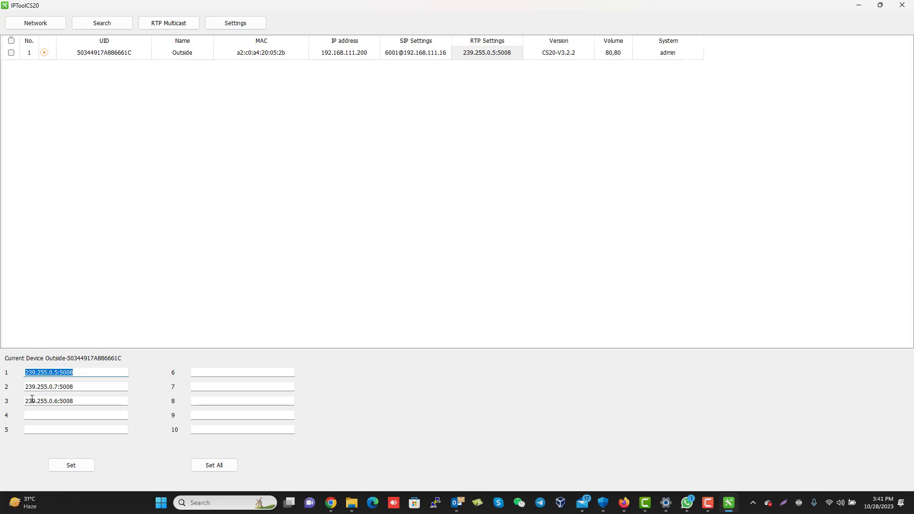
drag(81, 398, 24, 402)
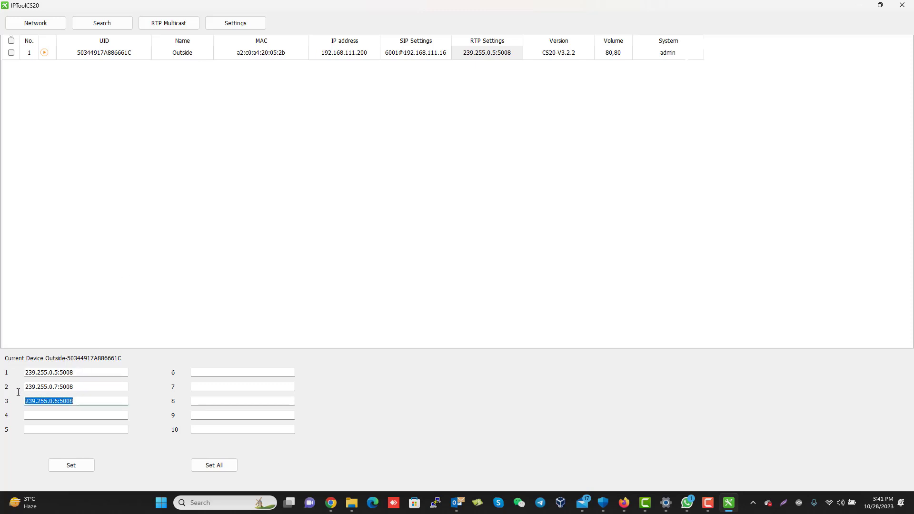
click(28, 405)
drag(27, 405, 76, 402)
click(76, 401)
Run an audio test from the Outside device's volume settings and view its system account and password settings
click(611, 54)
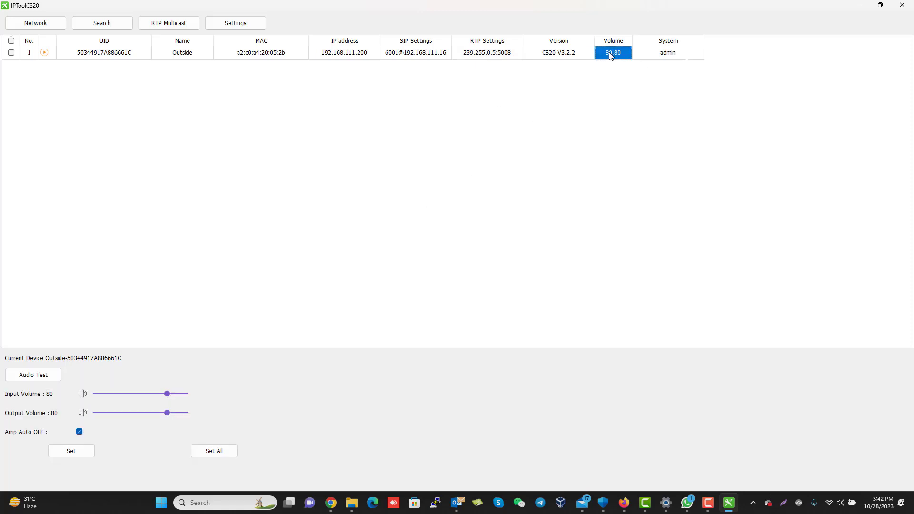
click(38, 376)
click(672, 55)
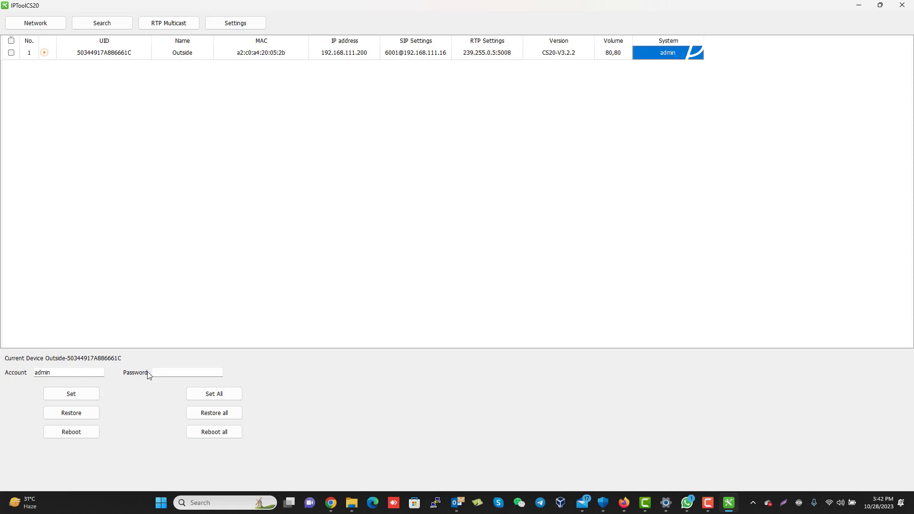
click(174, 371)
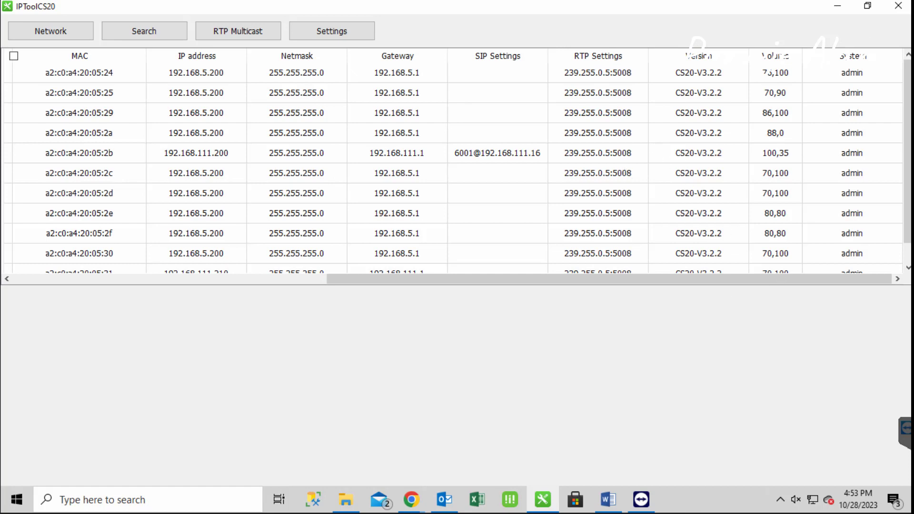
Copy the multicast address 239.255.0.5:5008 from the first listed device's RTP settings and use it as the RTP Multicast server address
scroll(457, 167, down, 1)
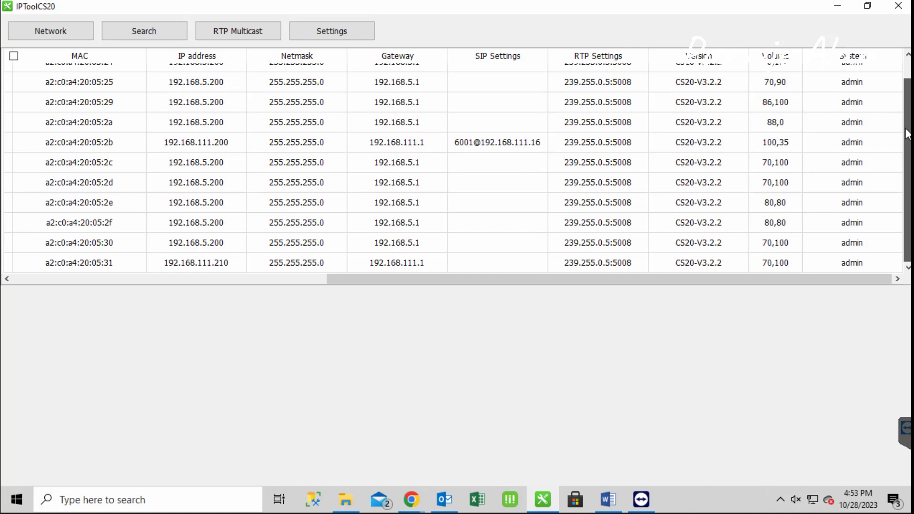
scroll(907, 90, up, 1)
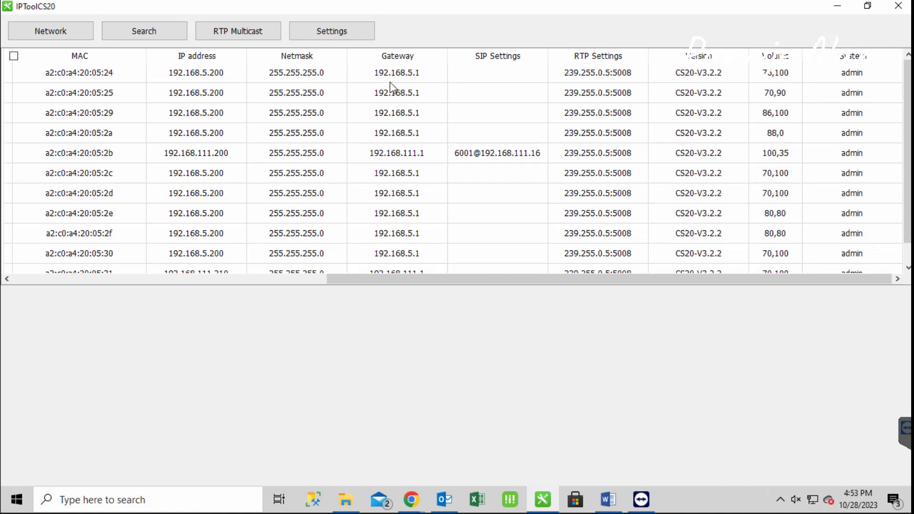
click(597, 75)
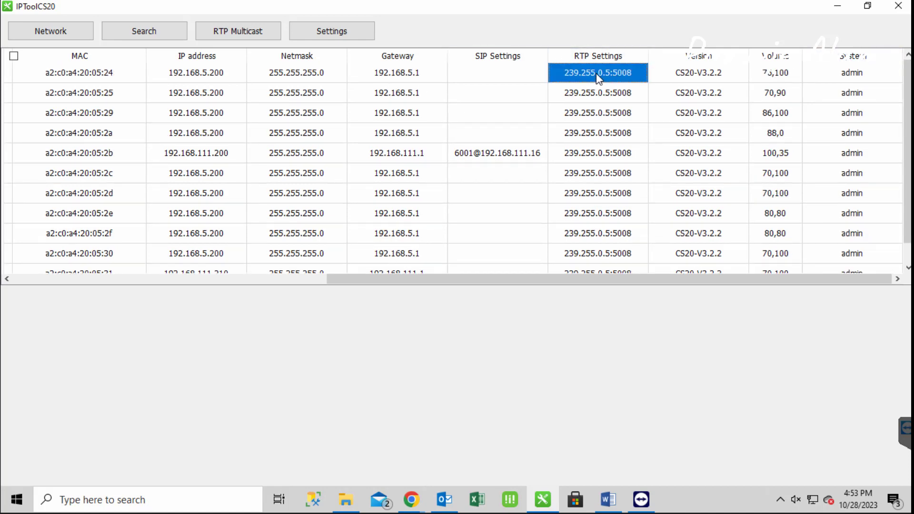
drag(125, 318, 3, 310)
key(ctrl+c)
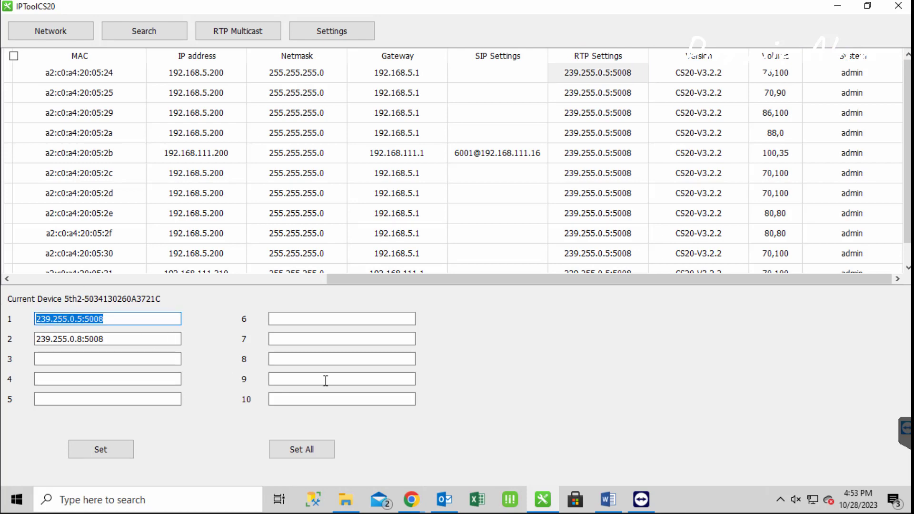
click(232, 30)
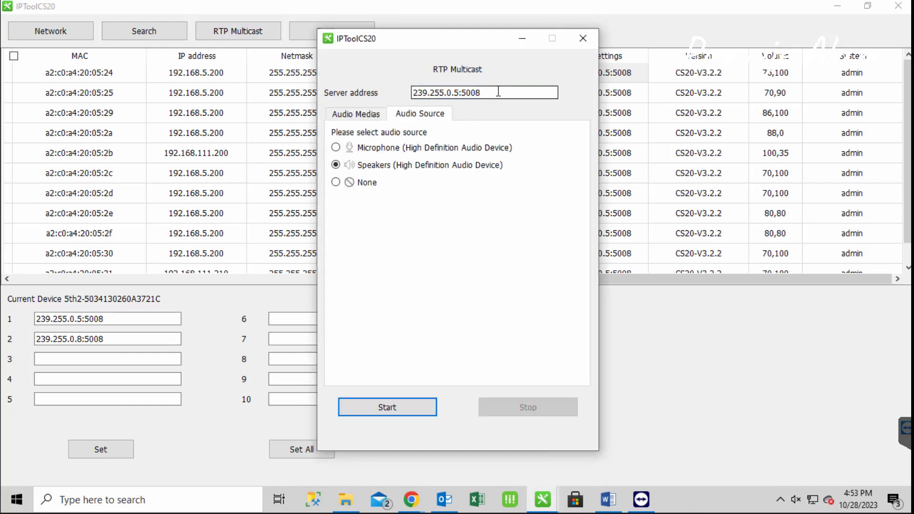
drag(483, 92, 393, 88)
key(ctrl+v)
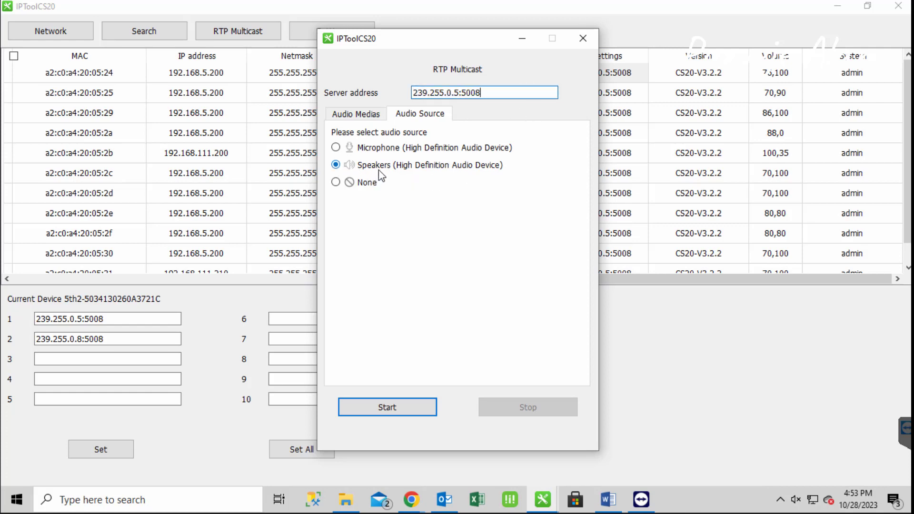
Check which audio file type the RTP Multicast media list accepts, and cancel without adding a file
click(353, 117)
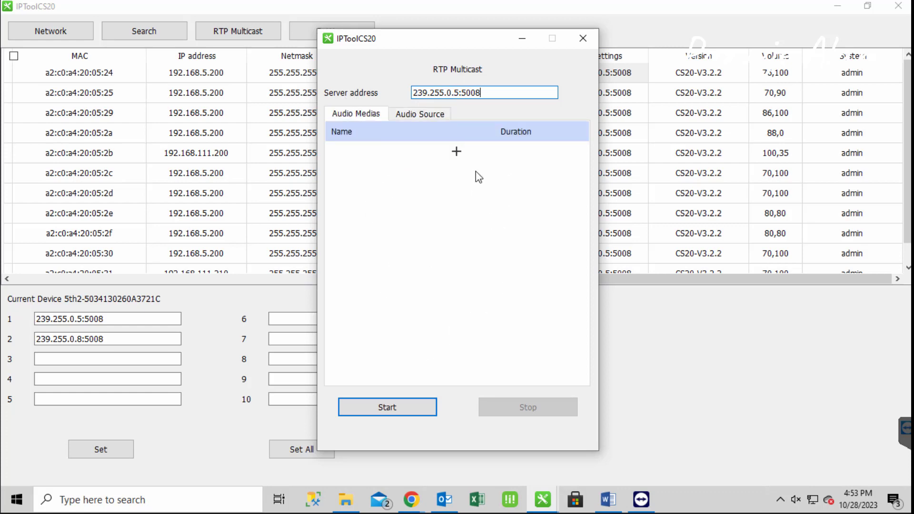
click(463, 156)
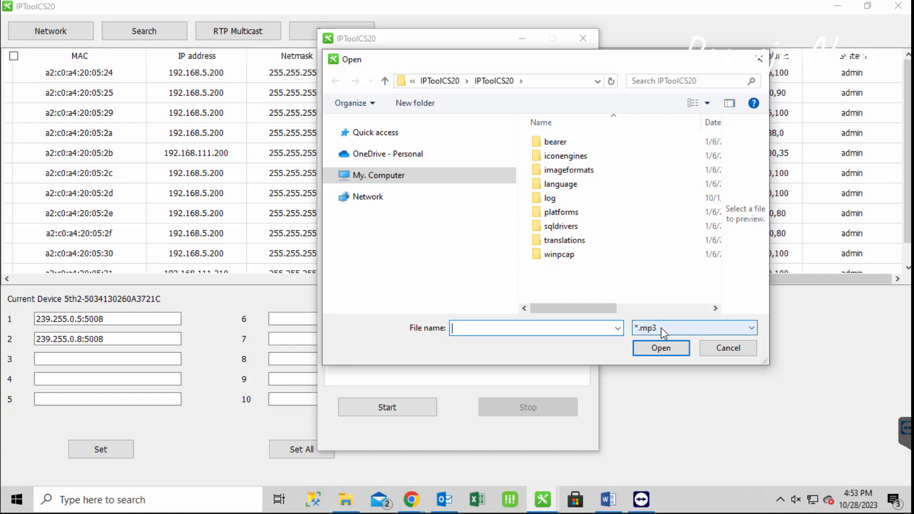
click(661, 327)
click(658, 328)
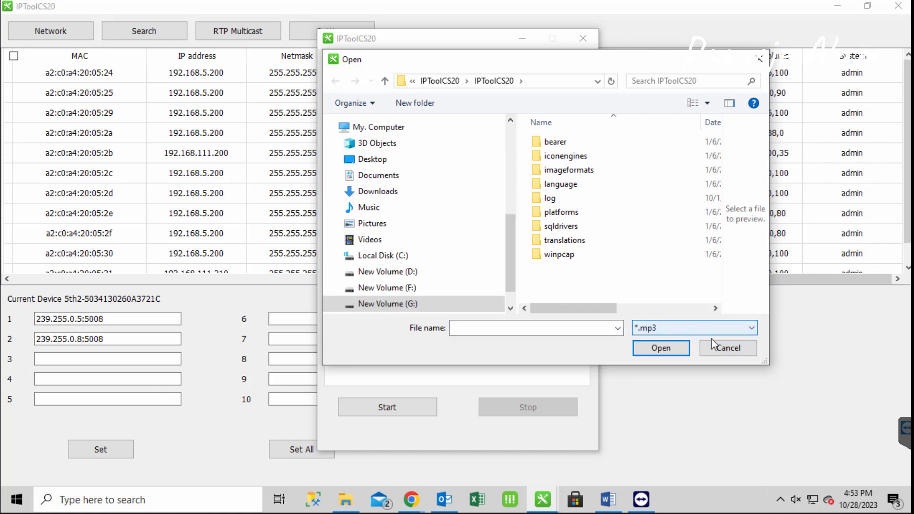
click(733, 353)
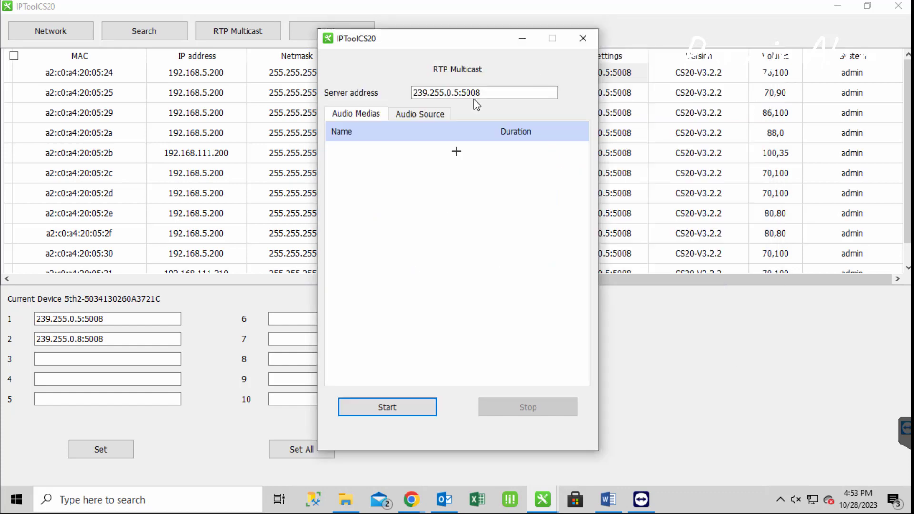
Start the RTP multicast with Speakers (High Definition Audio Device) as the audio source and minimise the IPToolCS20 windows
click(416, 112)
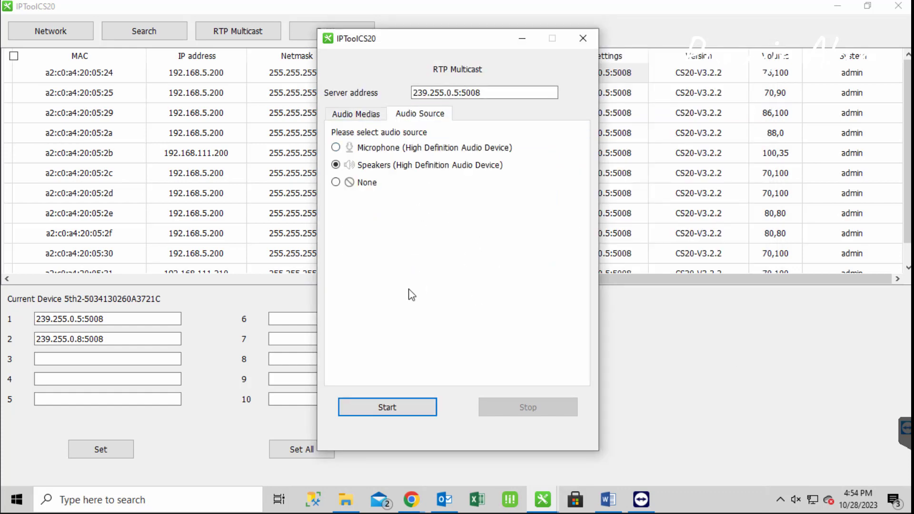
click(386, 413)
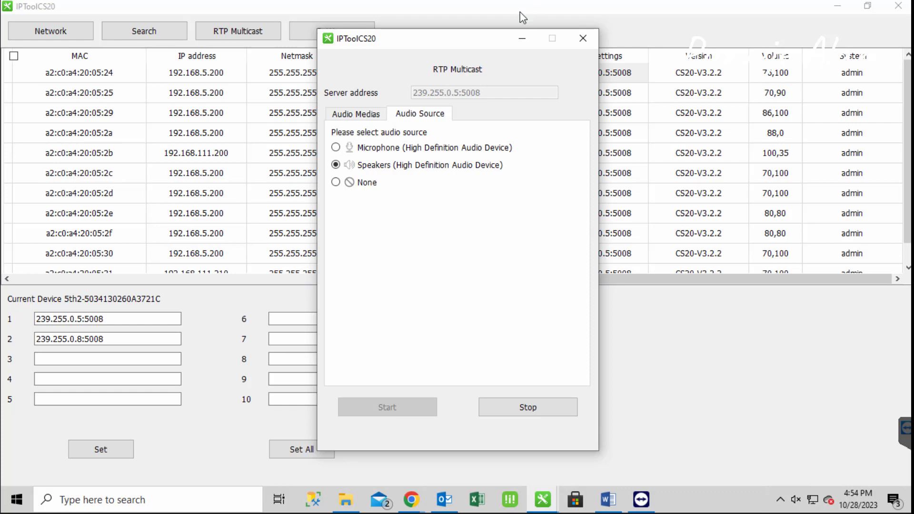
click(523, 40)
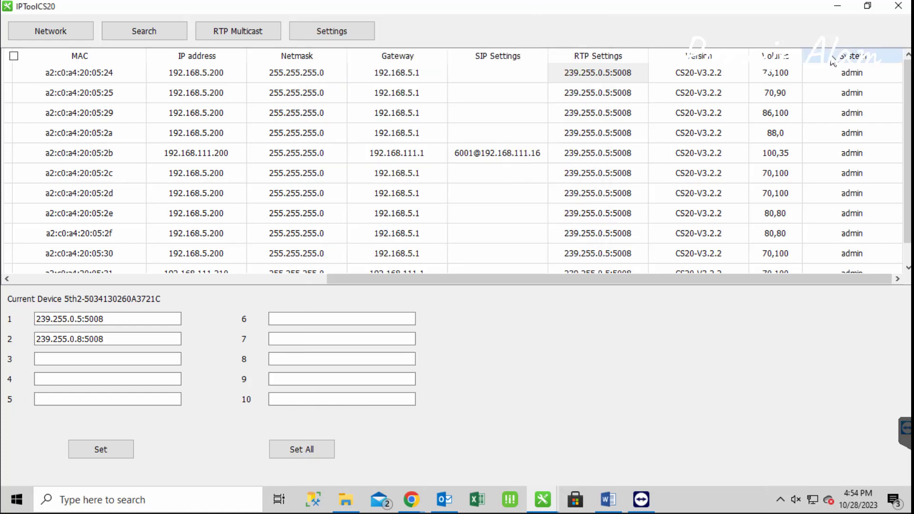
click(838, 7)
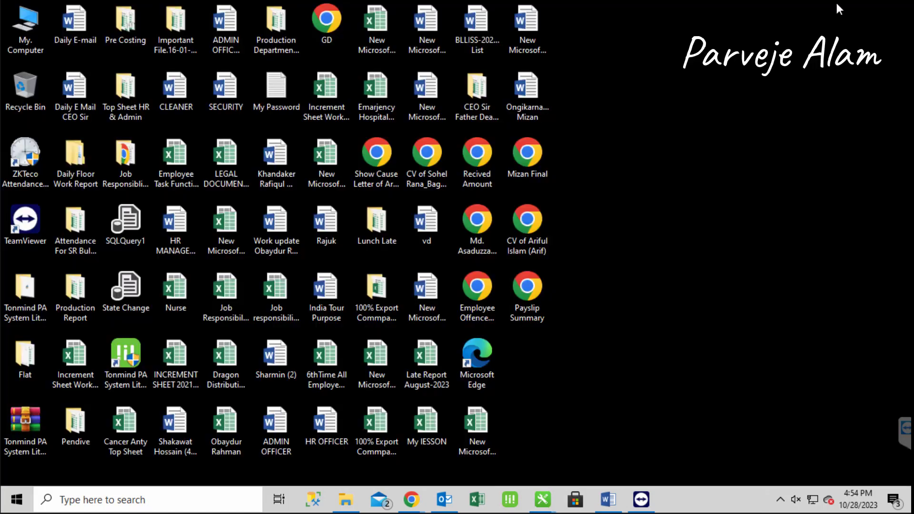
Switch to the YouTube window in Chrome, play the Leke Prabhu Ka Naam song through the multicast, and pause it
click(411, 499)
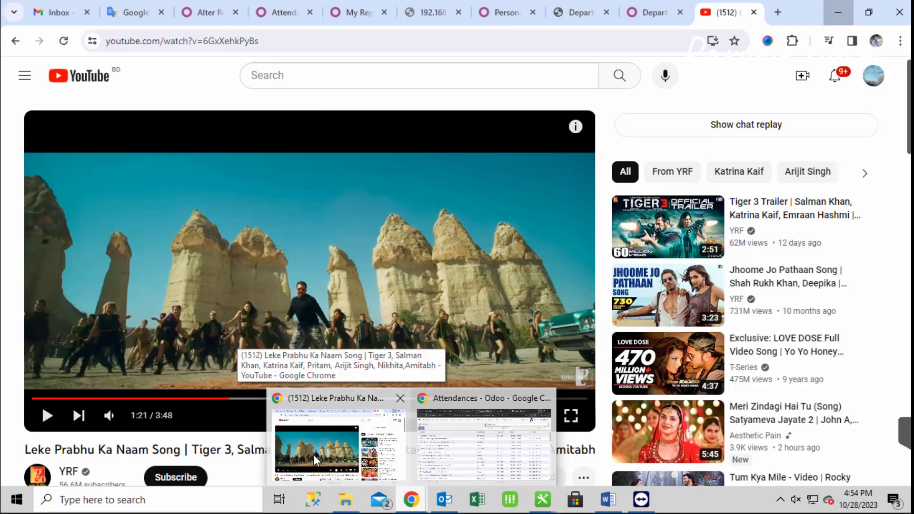
click(314, 455)
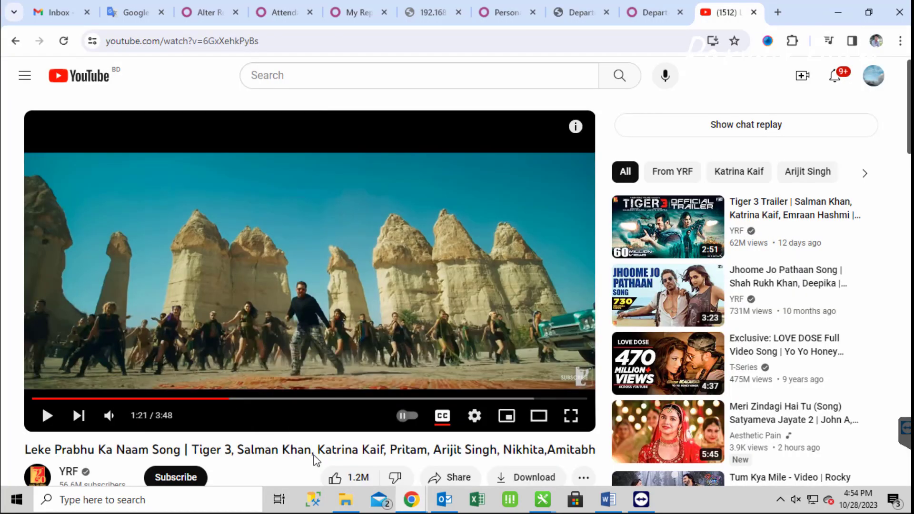
click(409, 273)
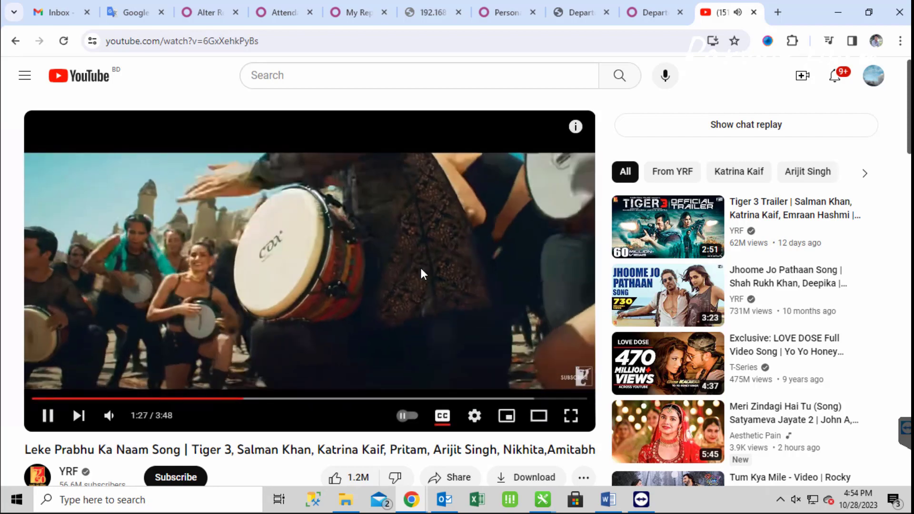
click(421, 267)
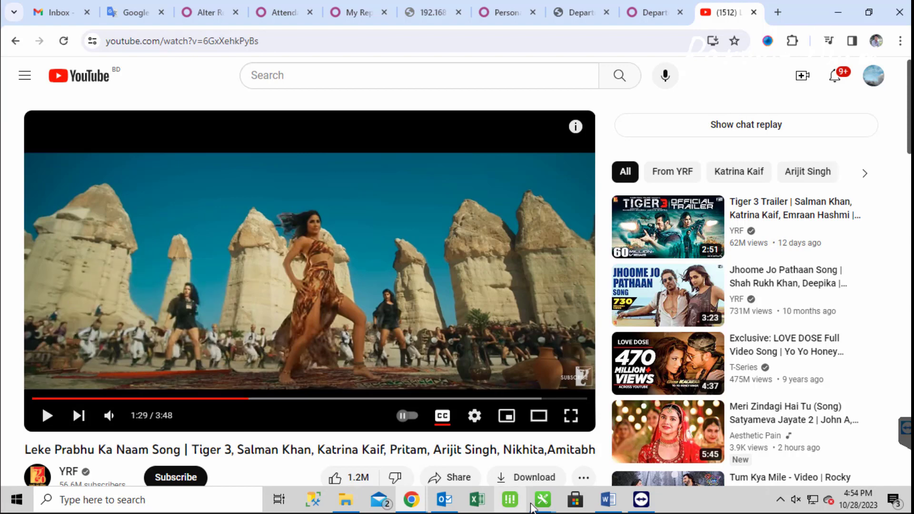
Return to IPToolCS20 and examine the full device list, including the UID, name and IP address columns
mouse_move(542, 503)
click(538, 438)
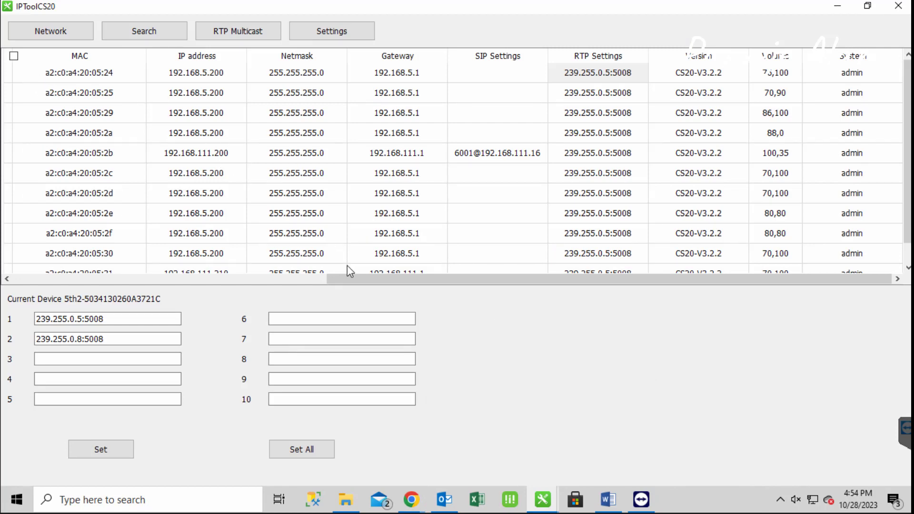
drag(347, 279, 21, 271)
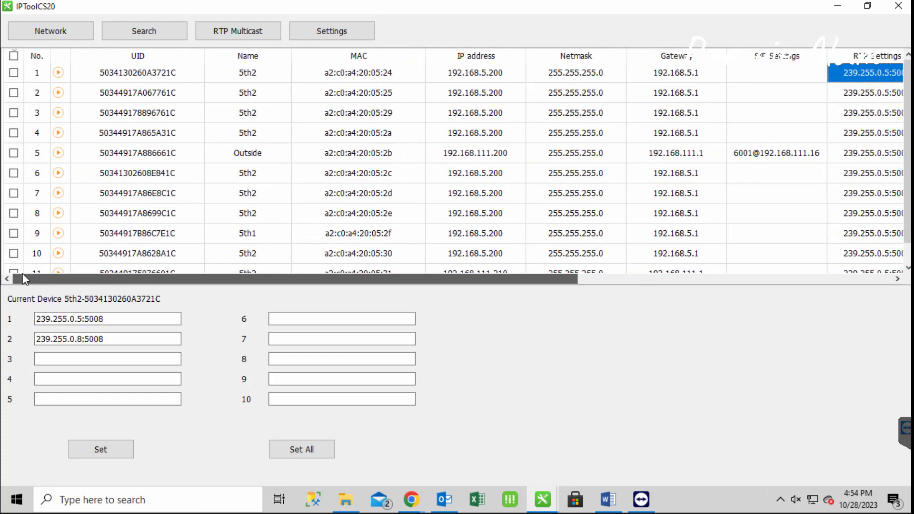
scroll(104, 224, down, 1)
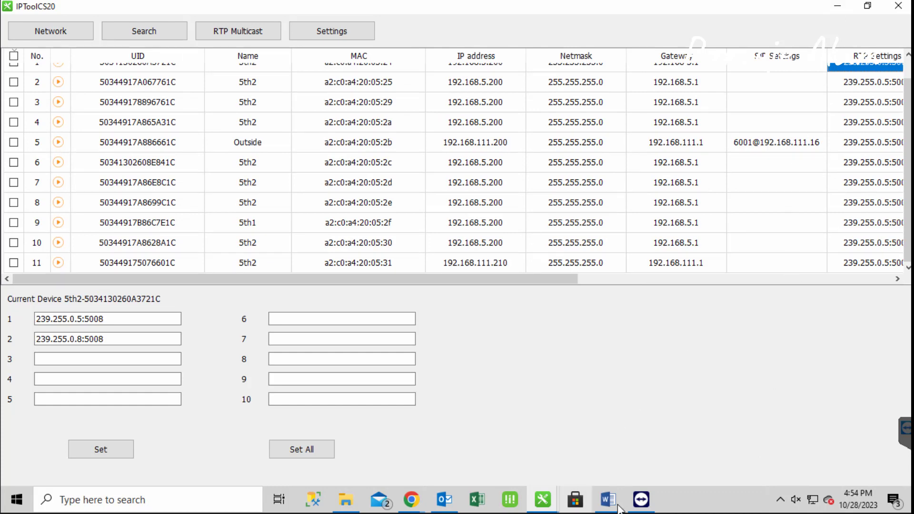
mouse_move(641, 504)
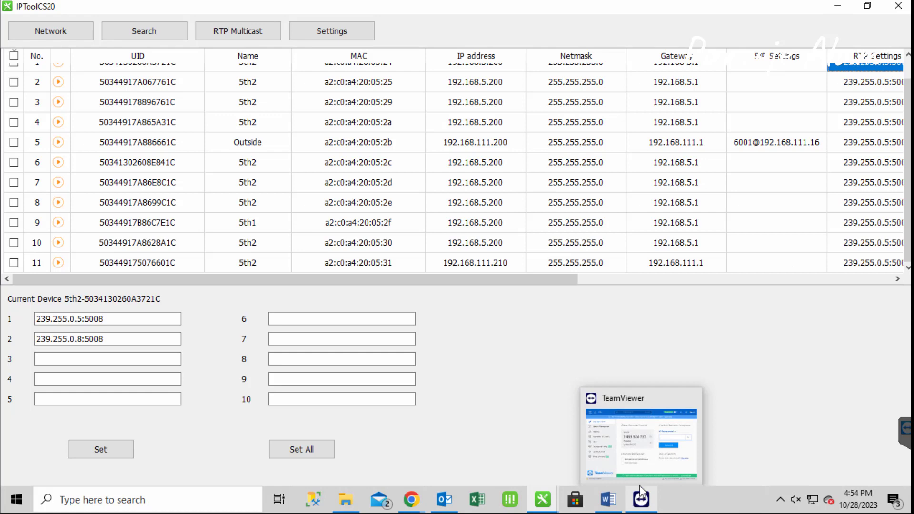